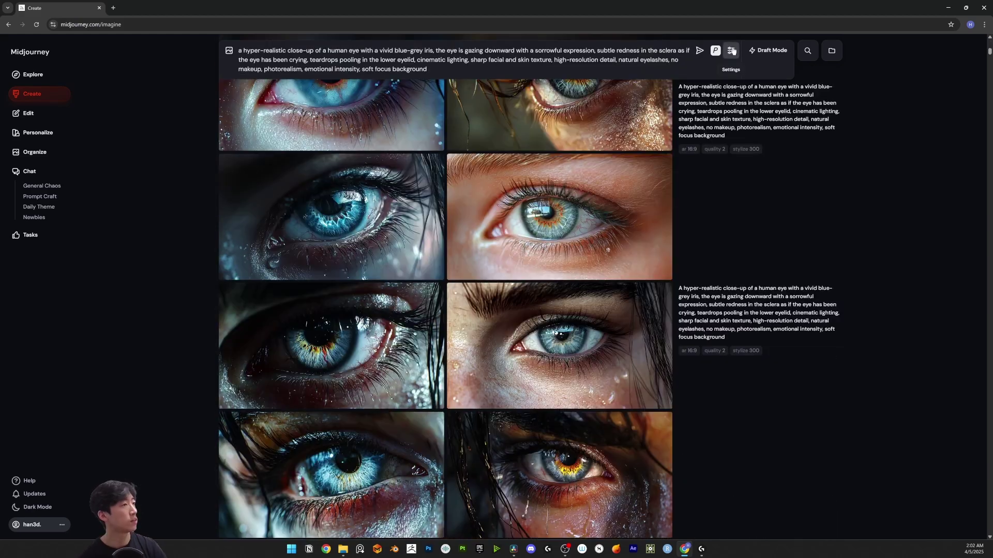
Open the image generation settings and drag the Image Size slider to change the aspect ratio
{"action": "left_click", "coordinate": [731, 50]}
{"action": "left_click_drag", "start_coordinate": [310, 156], "coordinate": [346, 155]}
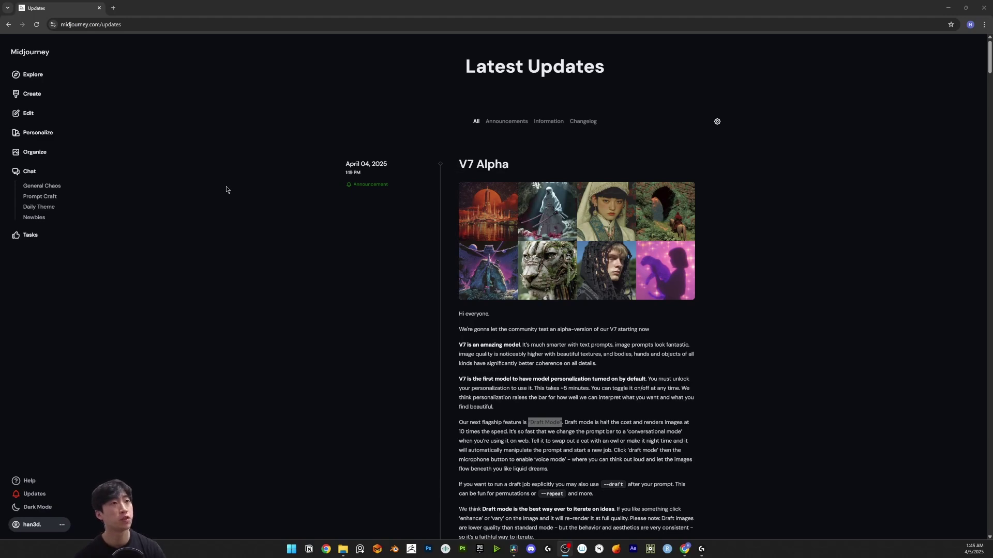
Start a new ranked personalization profile and rate the first image pairs, undoing one rating and skipping two pairs
{"action": "left_click", "coordinate": [37, 133]}
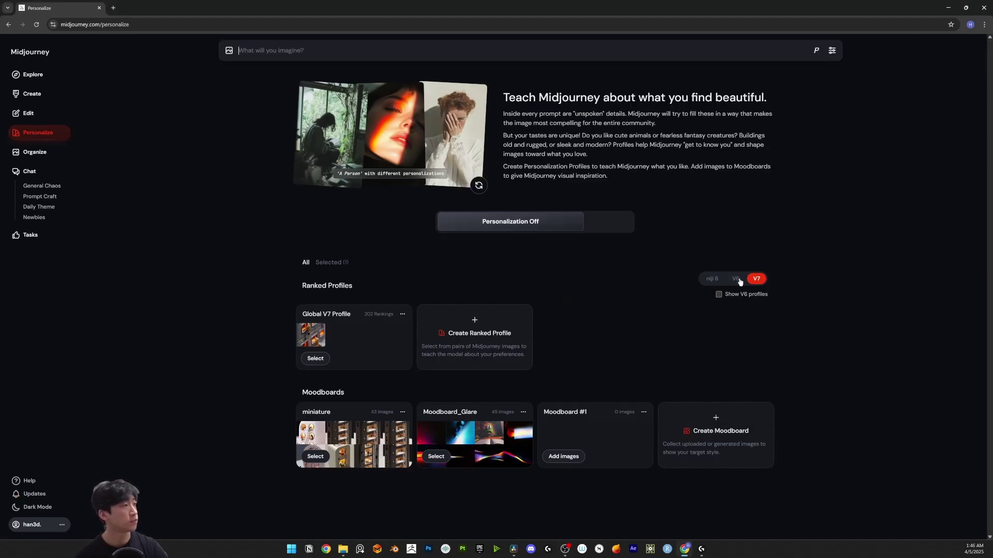
{"action": "left_click", "coordinate": [494, 335]}
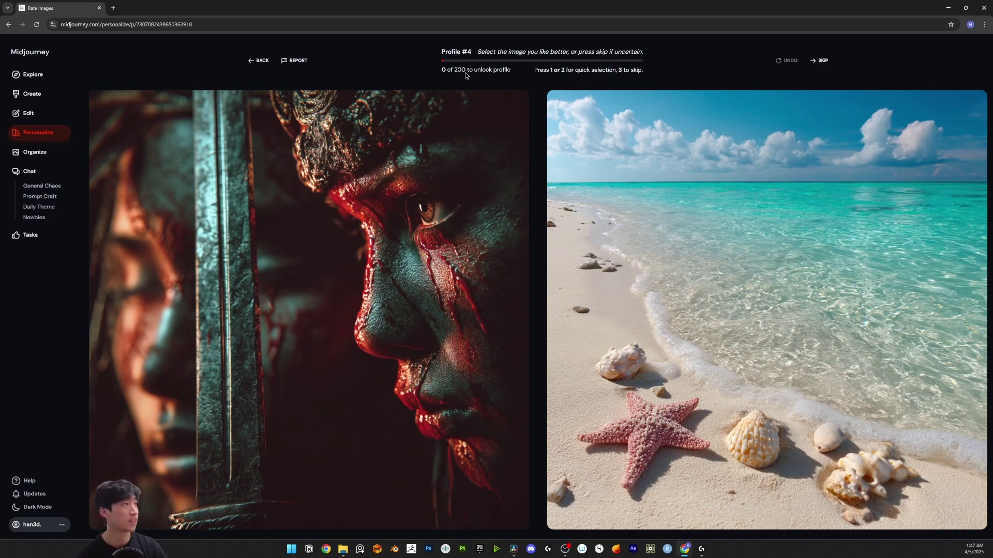
{"action": "left_click", "coordinate": [706, 271]}
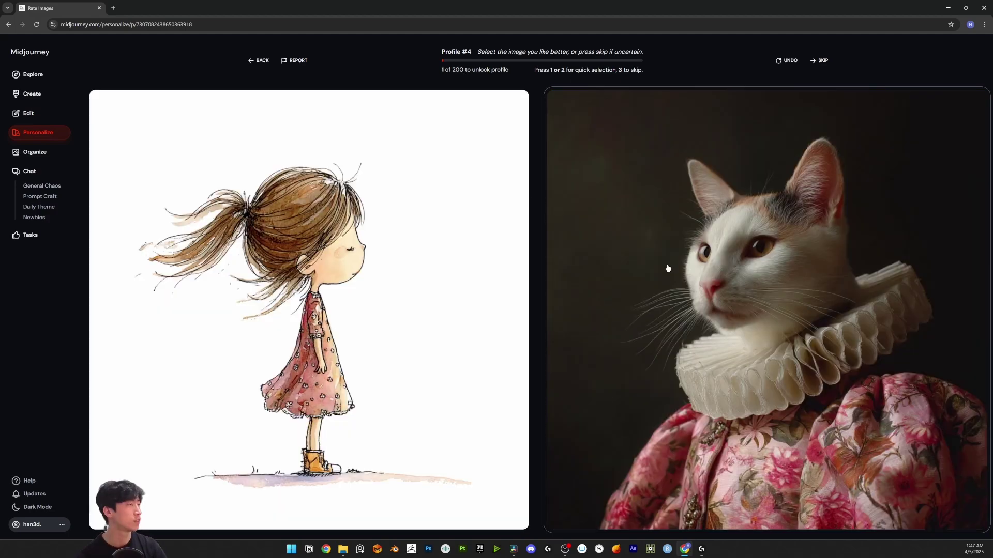
{"action": "left_click", "coordinate": [652, 276]}
{"action": "left_click", "coordinate": [788, 61]}
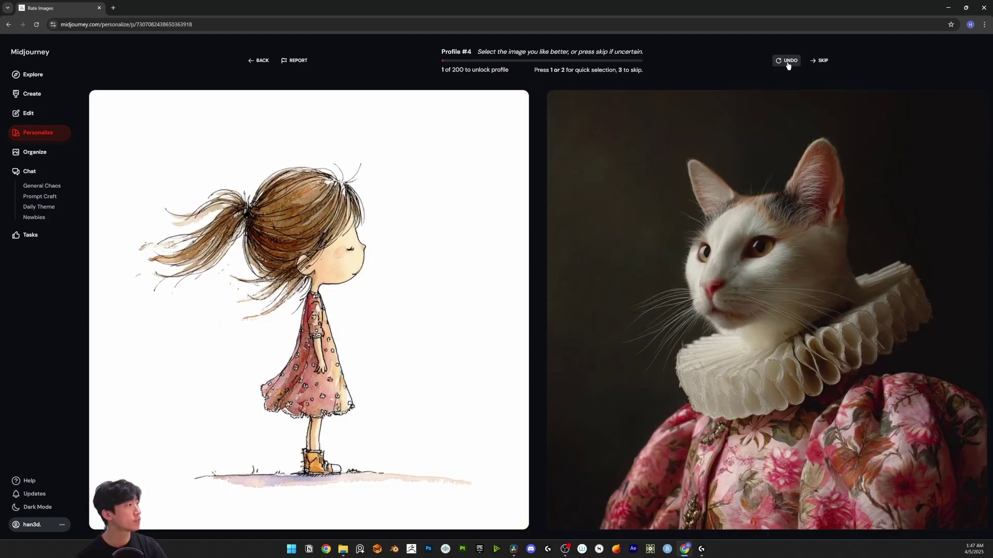
{"action": "key", "text": "2"}
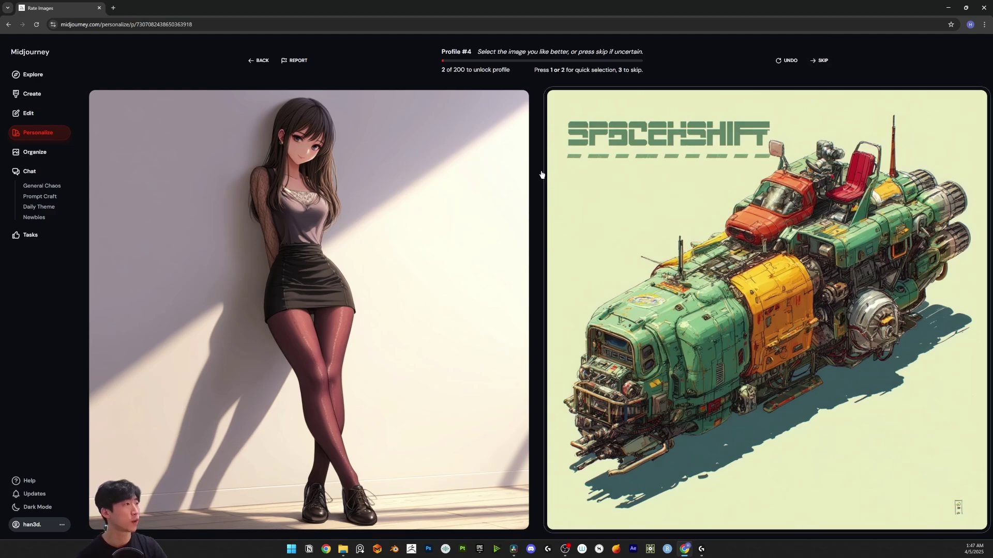
{"action": "left_click", "coordinate": [825, 62]}
{"action": "left_click", "coordinate": [822, 63]}
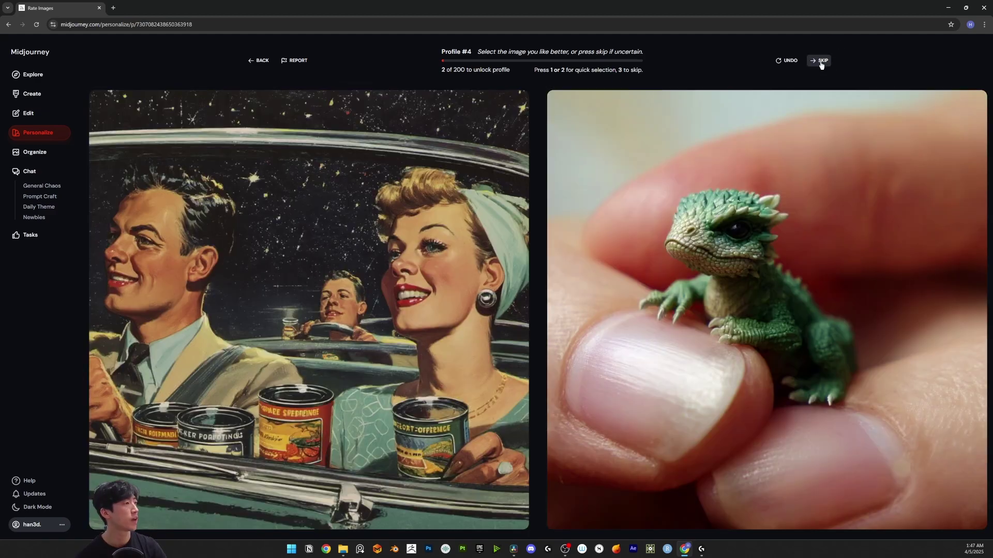
{"action": "key", "text": "2"}
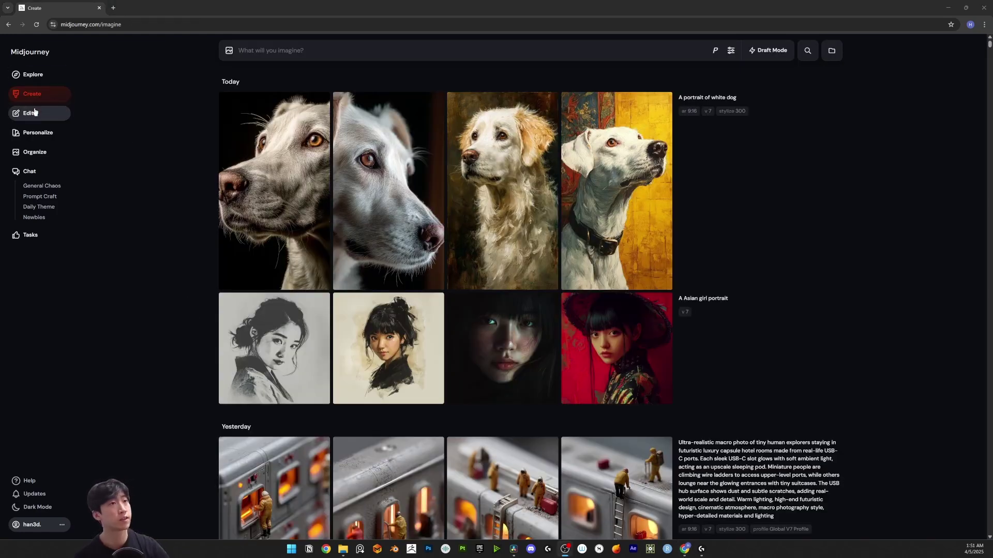
Confirm the model version is set to 7 in the generation settings
{"action": "left_click", "coordinate": [734, 53]}
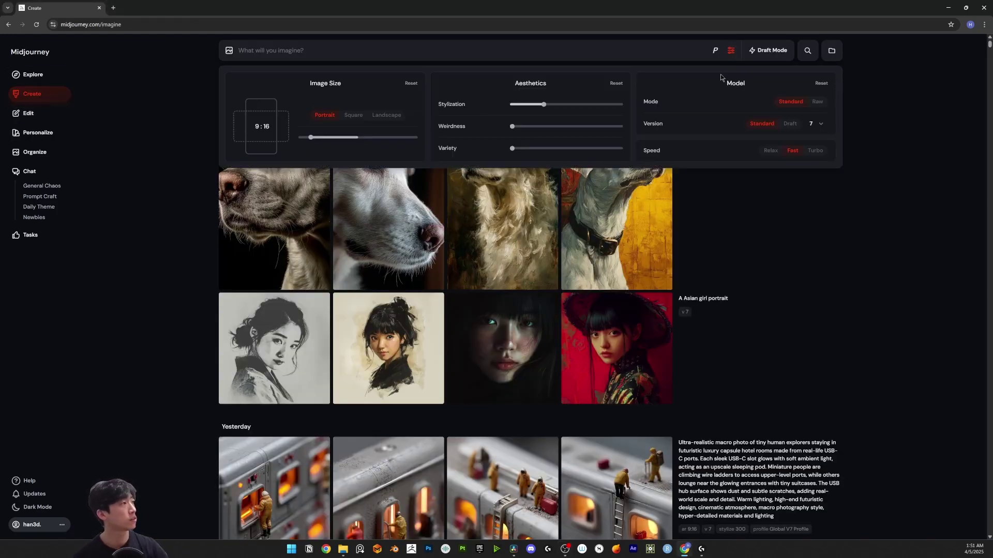
{"action": "mouse_move", "coordinate": [653, 124]}
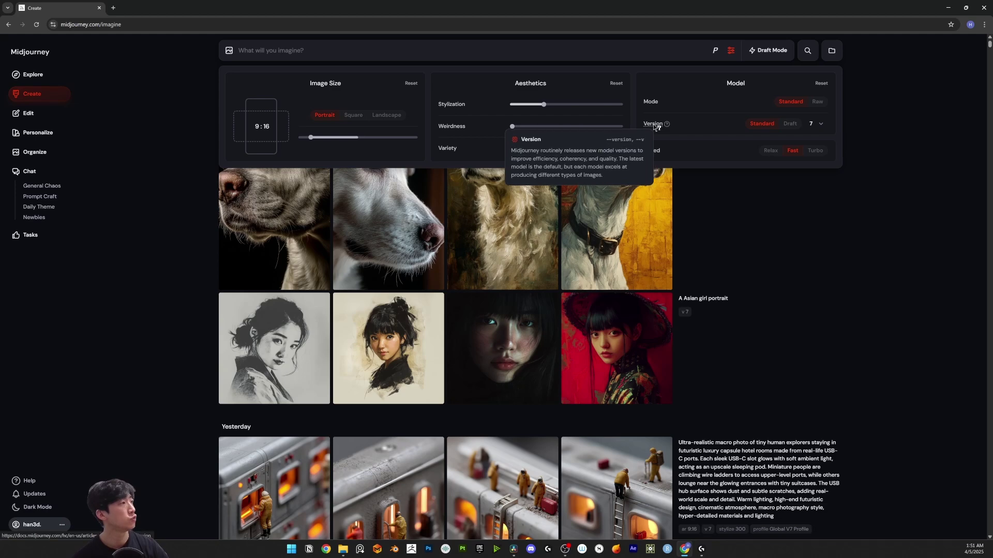
{"action": "left_click", "coordinate": [821, 124]}
{"action": "left_click", "coordinate": [797, 143]}
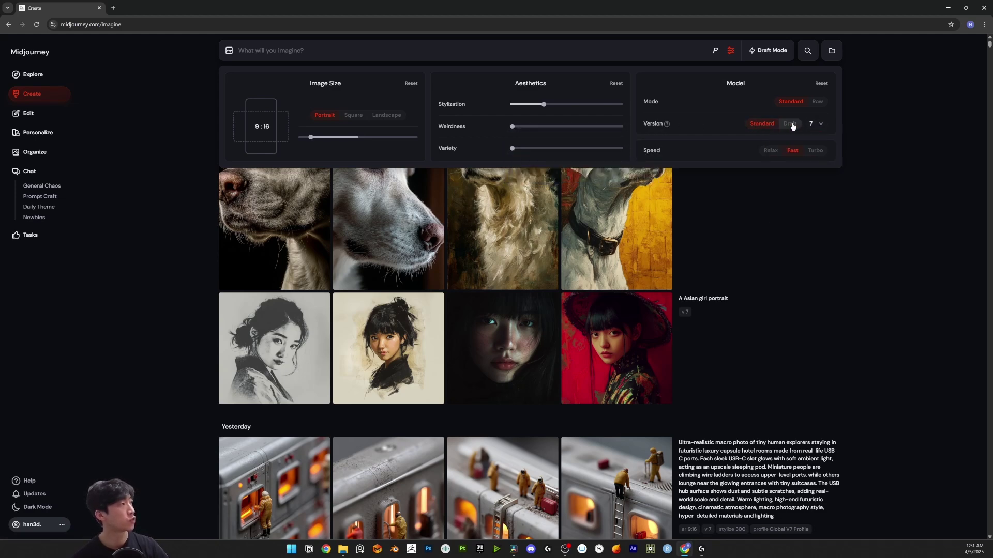
Turn personalization on with the Global V7 Profile as default
{"action": "left_click", "coordinate": [713, 51]}
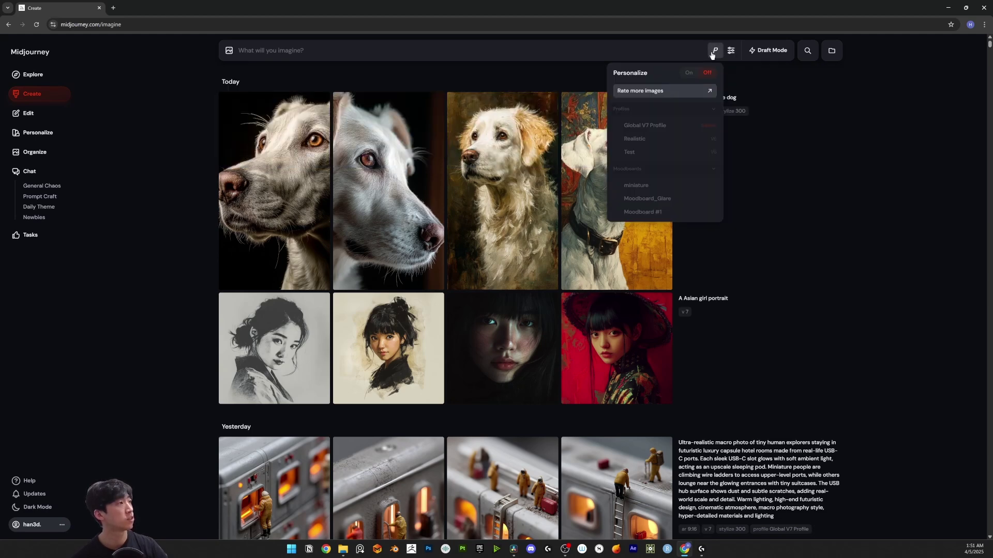
{"action": "left_click", "coordinate": [689, 73]}
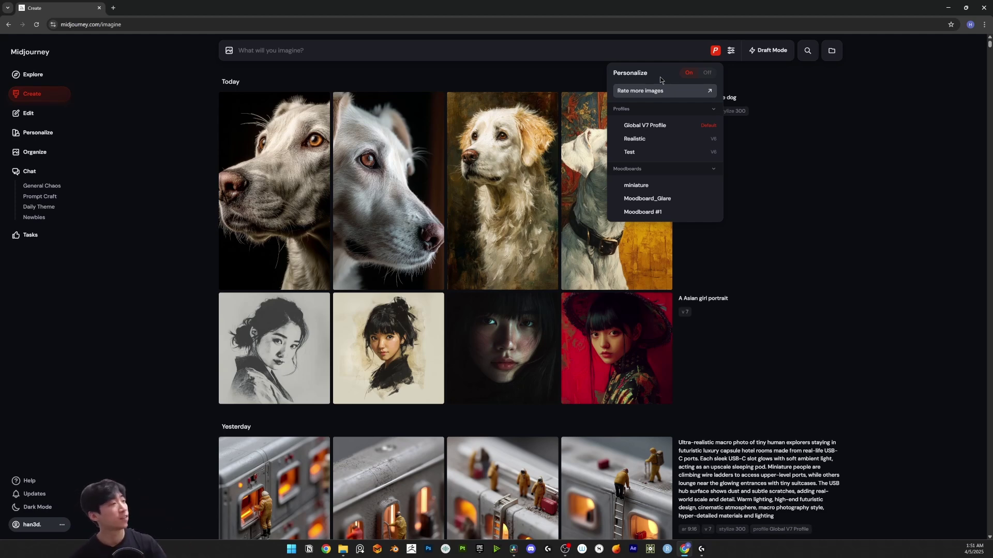
{"action": "left_click", "coordinate": [628, 125]}
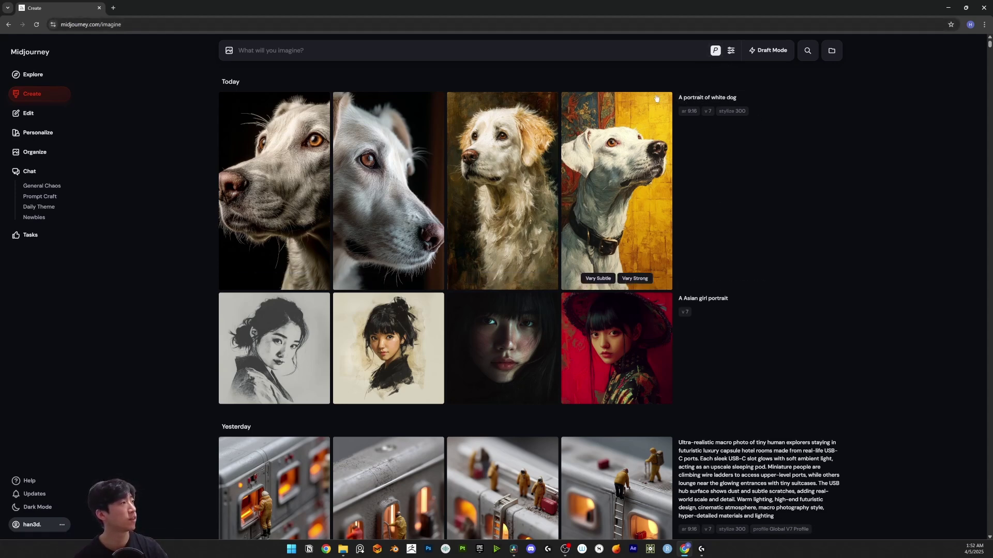
Rerun the white dog prompt and inspect the first new image in the viewer
{"action": "left_click", "coordinate": [706, 102]}
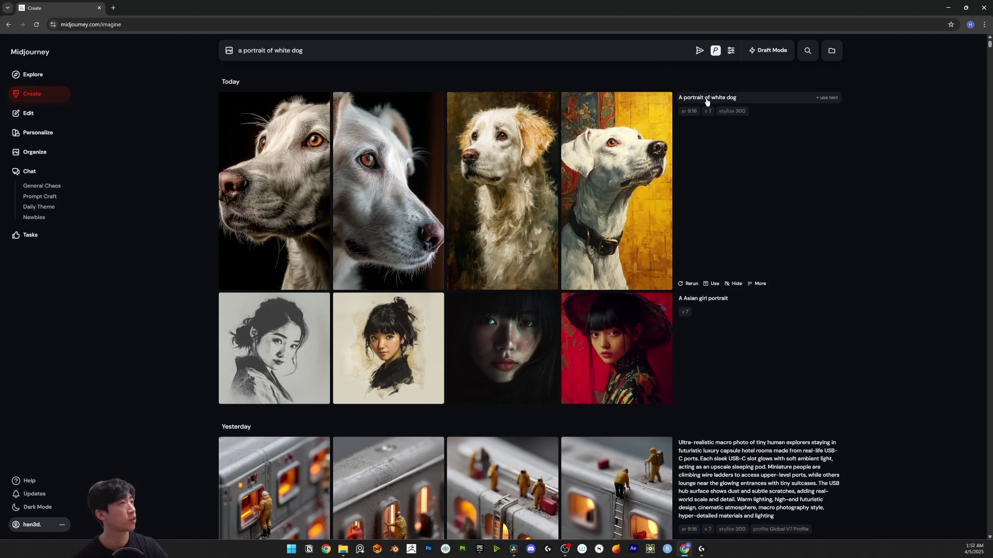
{"action": "key", "text": "Return"}
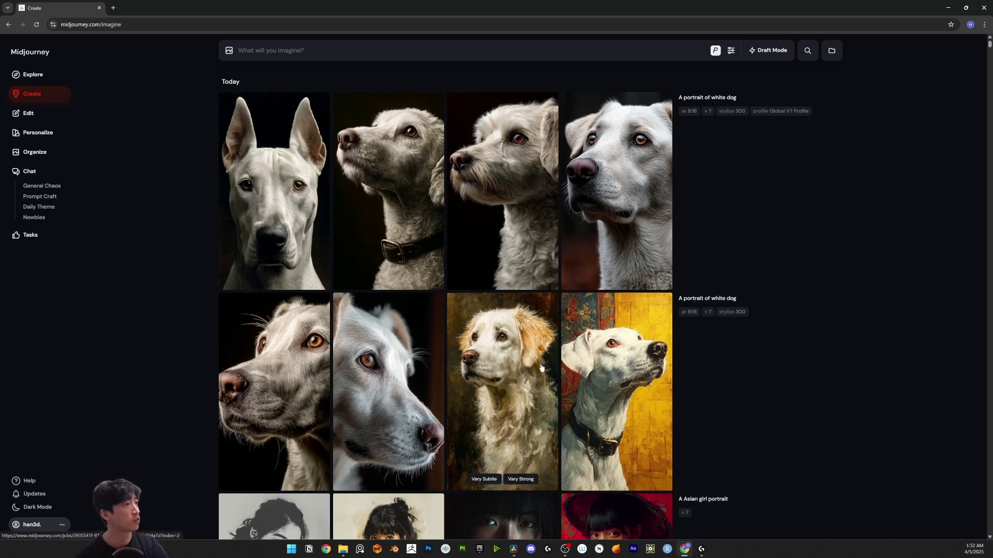
{"action": "left_click", "coordinate": [233, 274]}
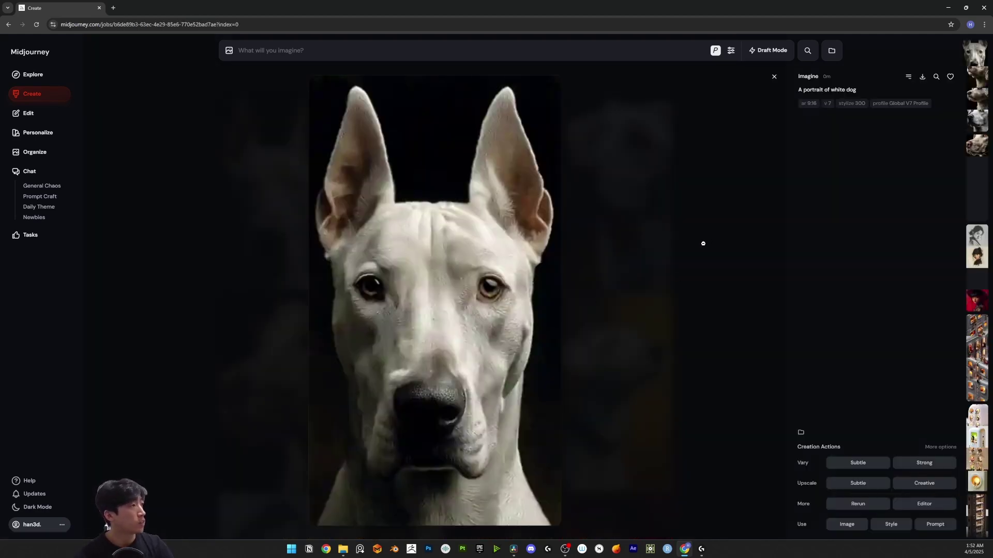
{"action": "scroll", "coordinate": [523, 309], "scroll_direction": "down", "scroll_amount": 3}
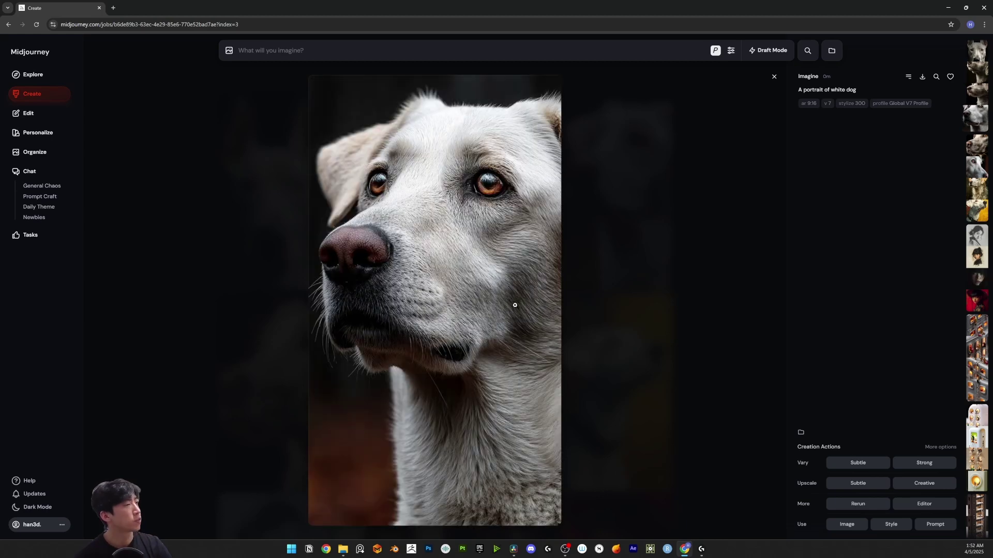
{"action": "left_click", "coordinate": [202, 320]}
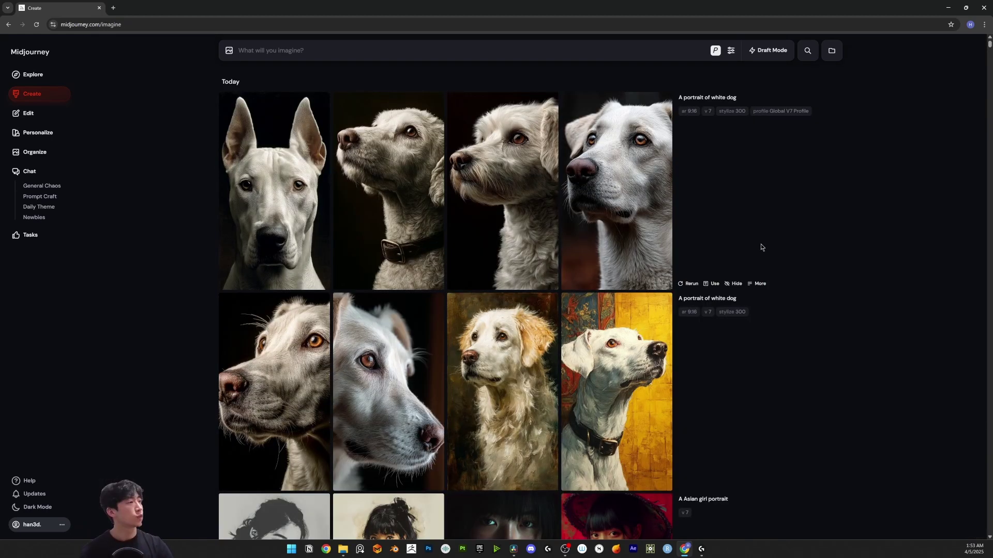
Rerun the Asian girl portrait prompt with the Global V7 Profile
{"action": "scroll", "coordinate": [765, 244], "scroll_direction": "down", "scroll_amount": 3}
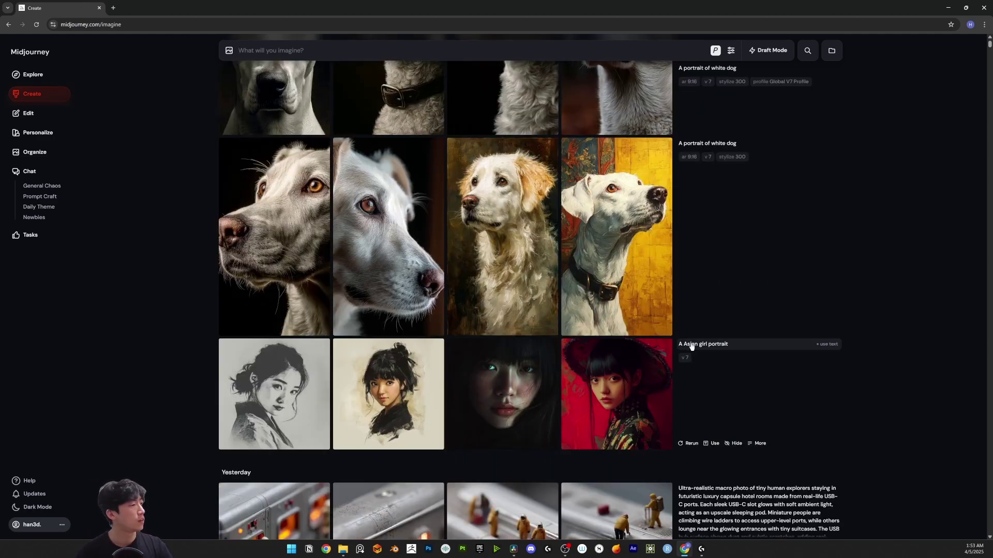
{"action": "left_click", "coordinate": [717, 350]}
{"action": "key", "text": "Return"}
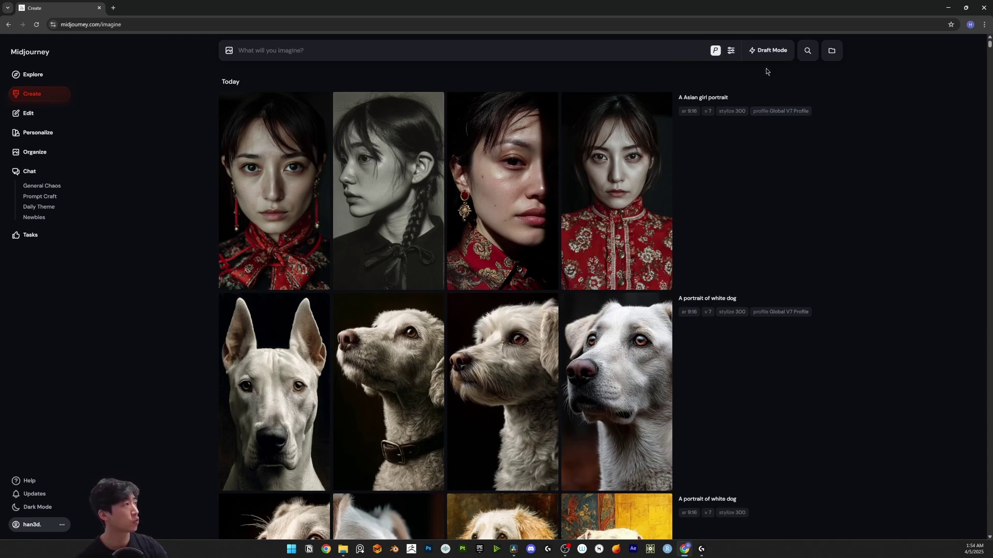
Turn on Draft Mode and start Voice Mode to speak the glass and paper cat prompts
{"action": "left_click", "coordinate": [766, 52]}
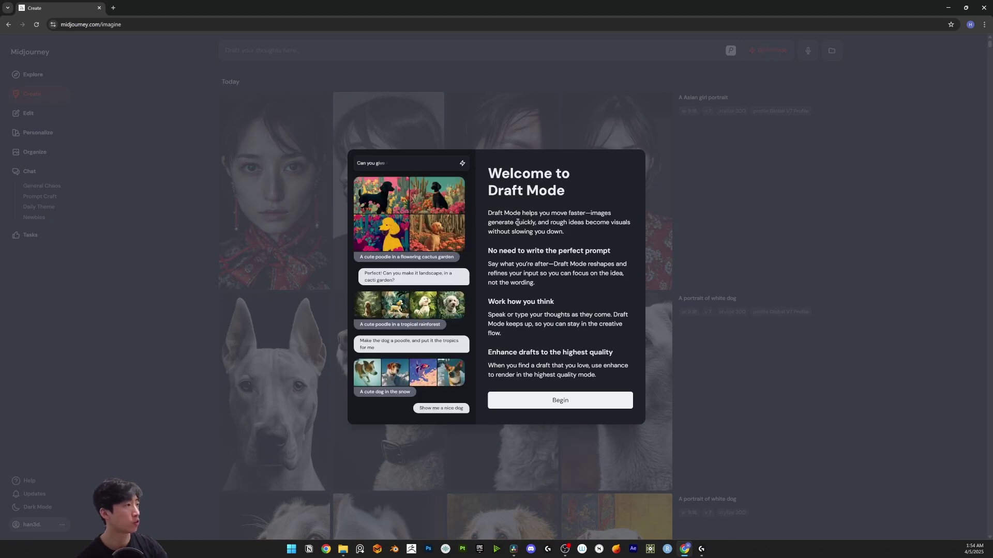
{"action": "left_click", "coordinate": [559, 404]}
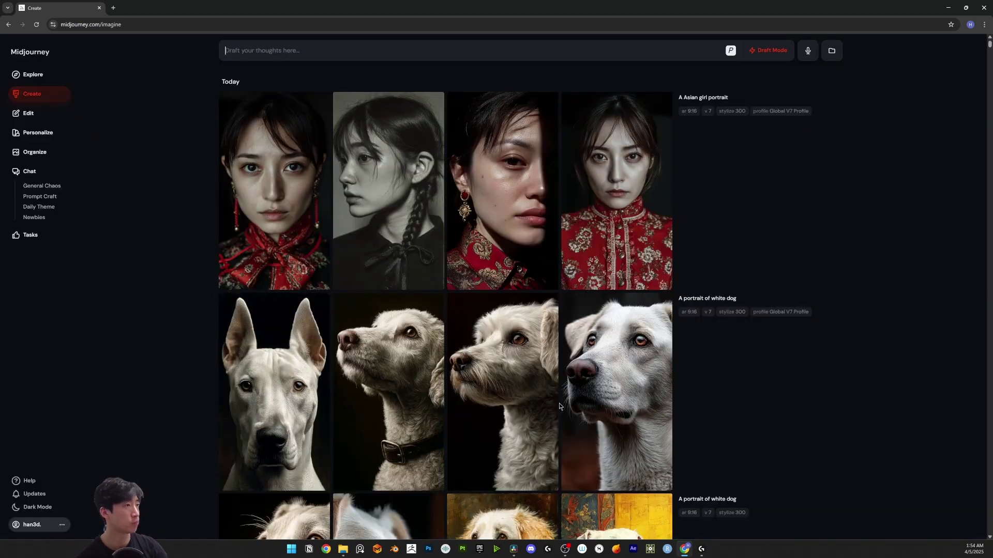
{"action": "left_click", "coordinate": [806, 52]}
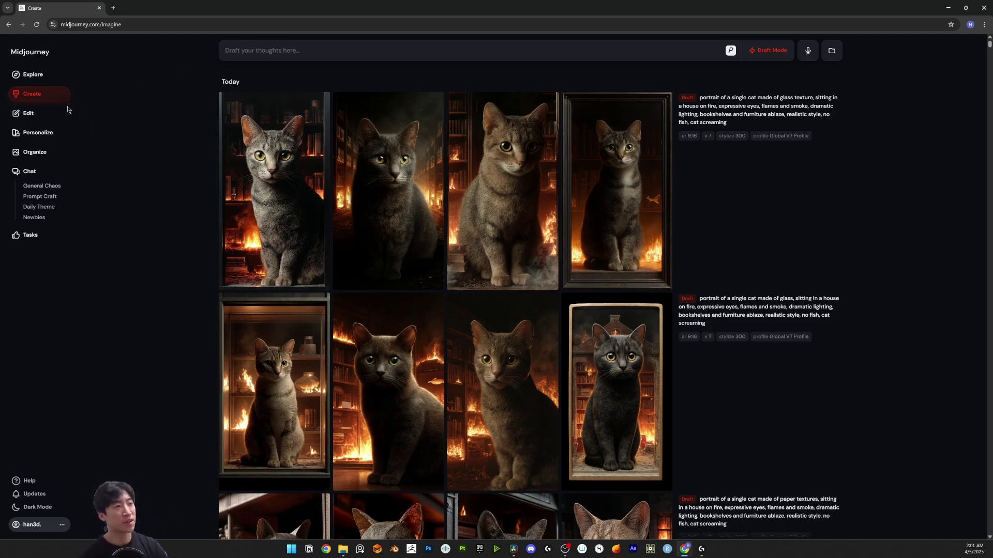
Reuse the eye close-up prompt, set Image Size to 16:9 Landscape, and submit it
{"action": "mouse_move", "coordinate": [722, 209]}
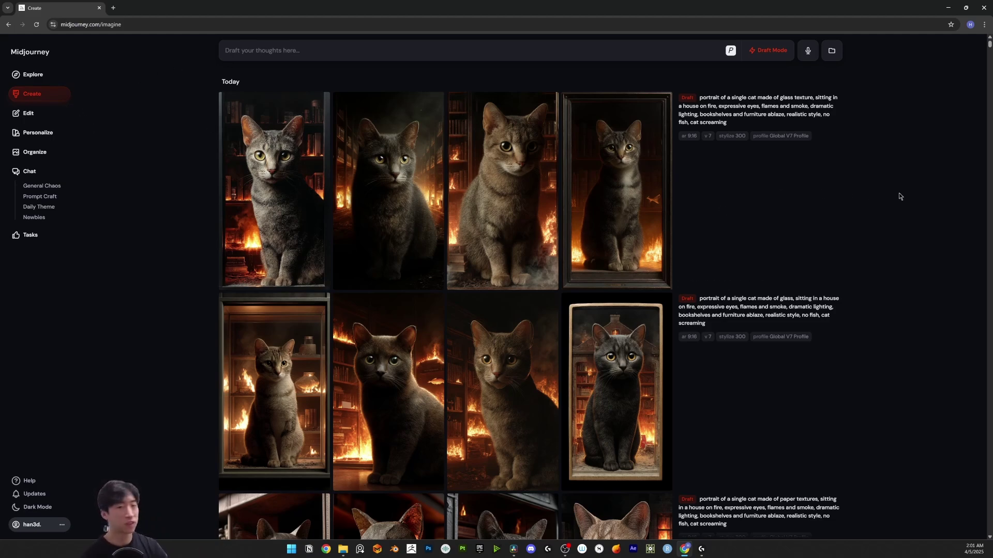
{"action": "scroll", "coordinate": [899, 194], "scroll_direction": "down", "scroll_amount": 20}
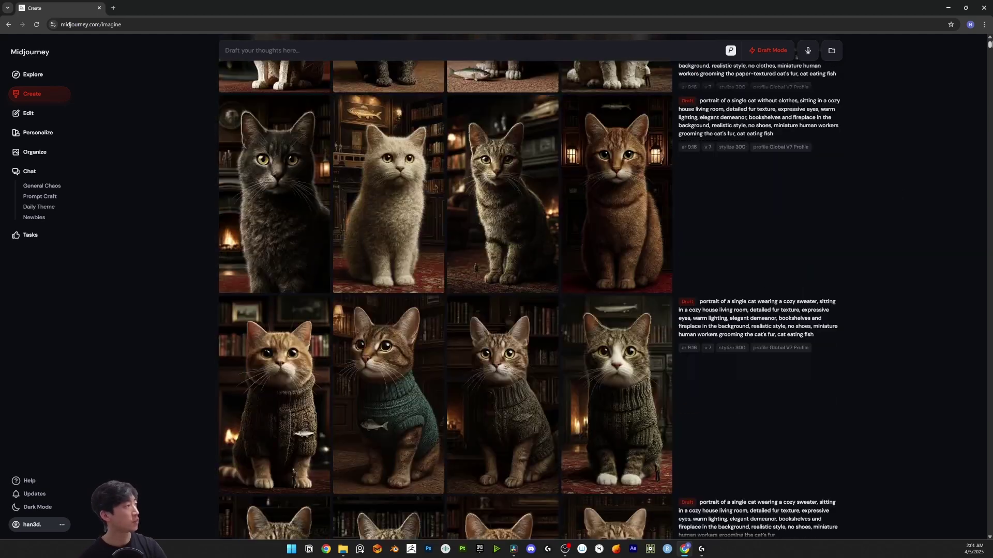
{"action": "scroll", "coordinate": [899, 190], "scroll_direction": "down", "scroll_amount": 15}
{"action": "mouse_move", "coordinate": [826, 257]}
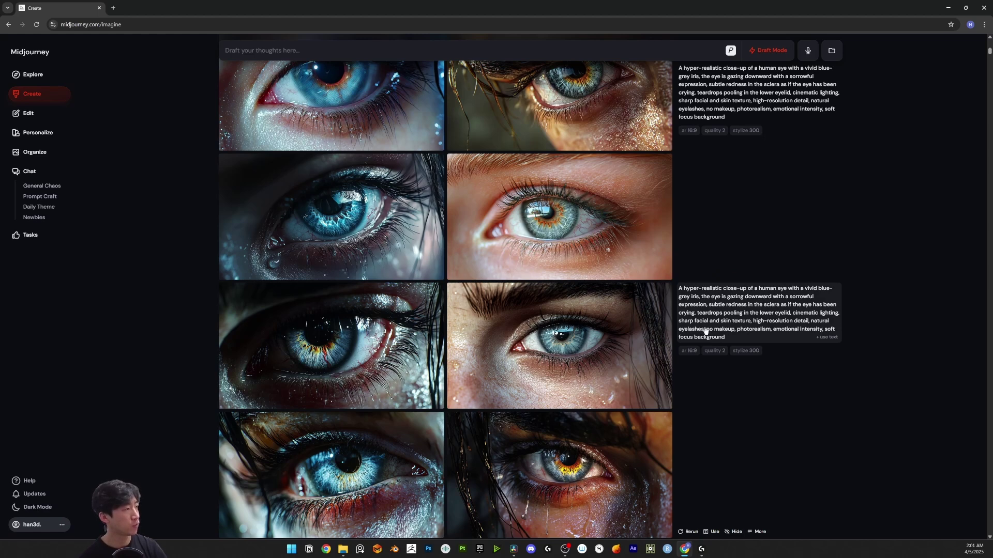
{"action": "left_click", "coordinate": [715, 313]}
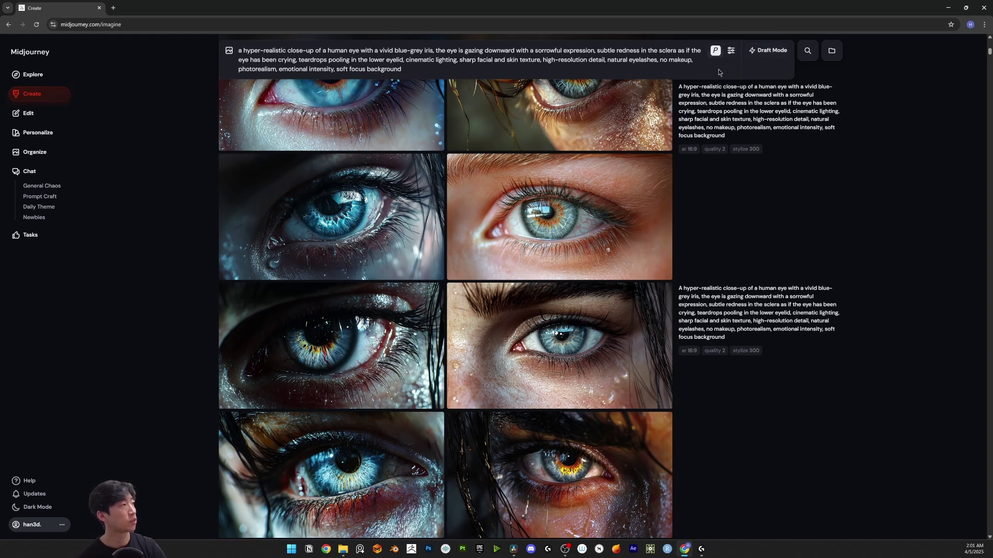
{"action": "left_click", "coordinate": [730, 50]}
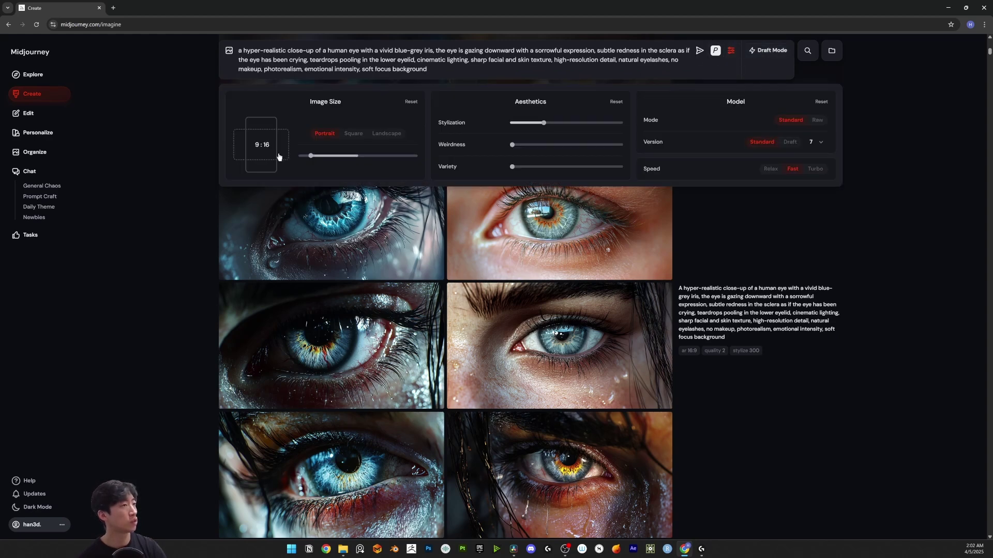
{"action": "left_click_drag", "start_coordinate": [310, 155], "coordinate": [406, 156]}
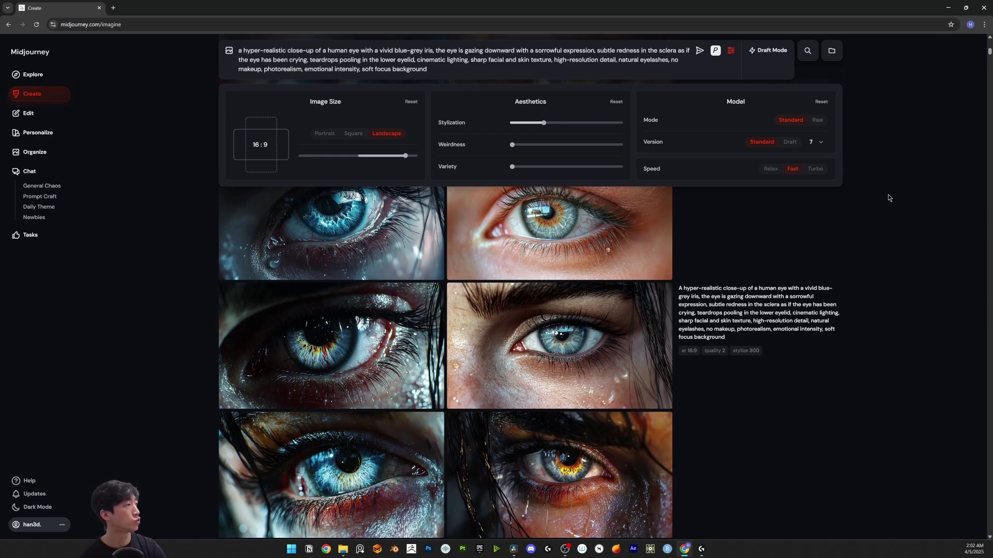
{"action": "left_click", "coordinate": [885, 224]}
{"action": "left_click", "coordinate": [699, 50]}
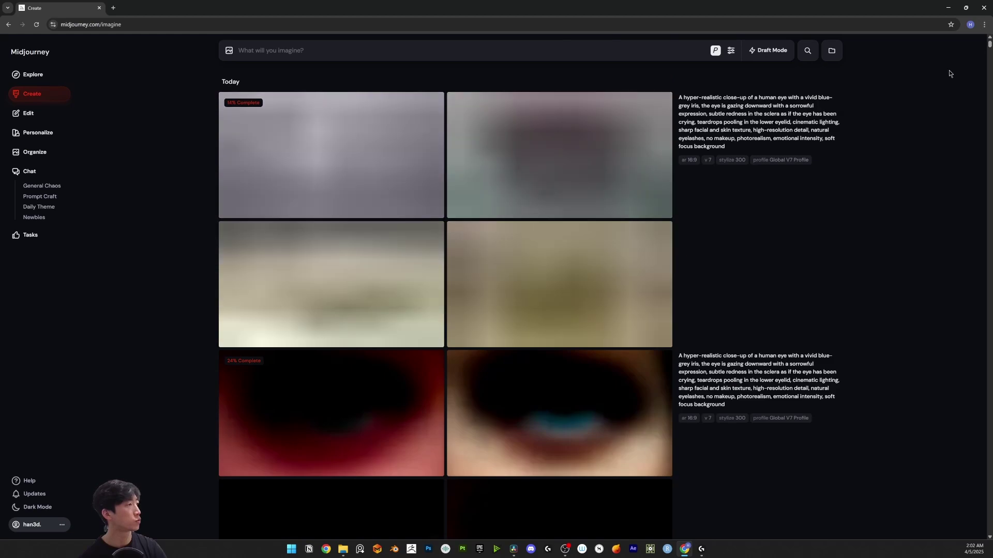
Check the stylization value in settings and browse the new eye close-up results
{"action": "scroll", "coordinate": [725, 250], "scroll_direction": "down", "scroll_amount": 5}
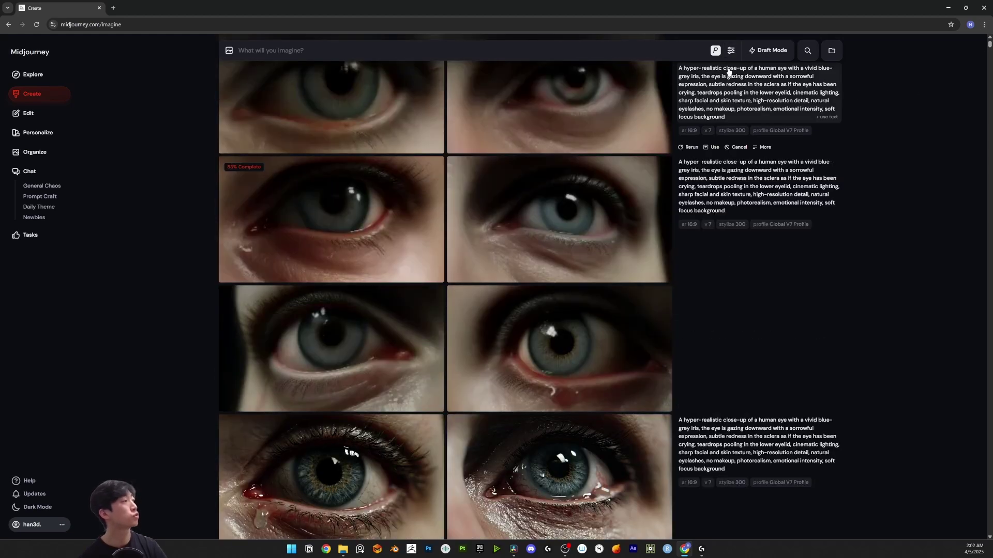
{"action": "left_click", "coordinate": [731, 50]}
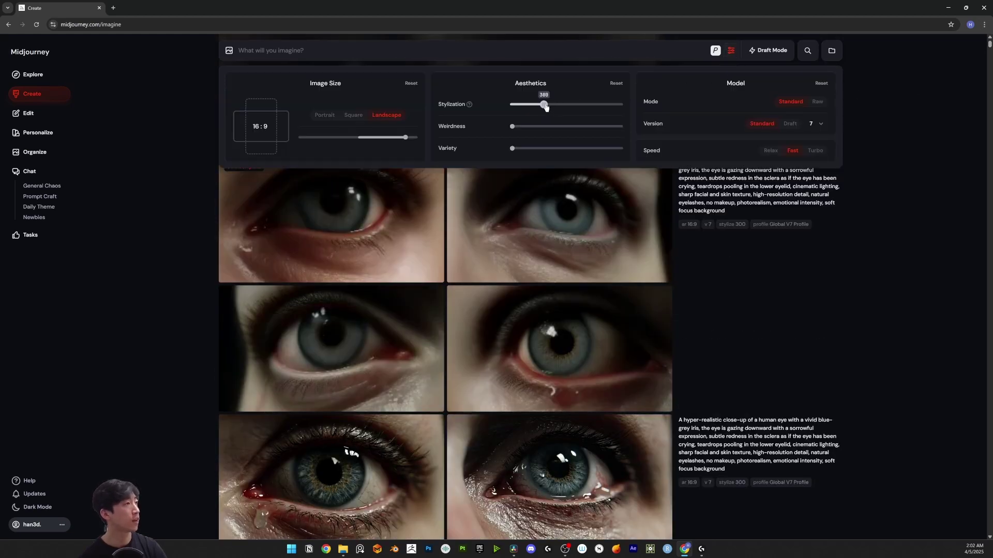
{"action": "left_click", "coordinate": [865, 369]}
{"action": "scroll", "coordinate": [827, 341], "scroll_direction": "down", "scroll_amount": 3}
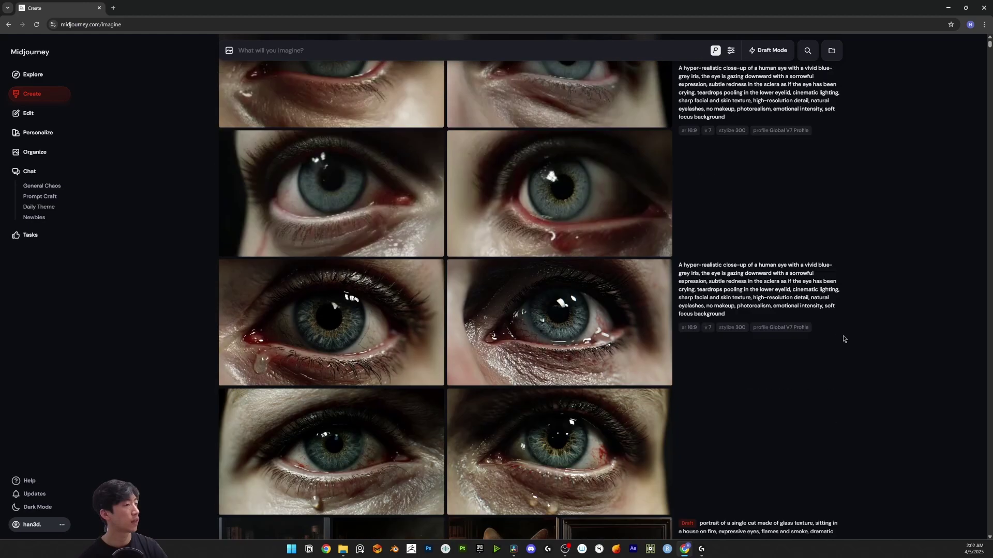
{"action": "scroll", "coordinate": [873, 348], "scroll_direction": "down", "scroll_amount": 2}
{"action": "scroll", "coordinate": [874, 349], "scroll_direction": "up", "scroll_amount": 5}
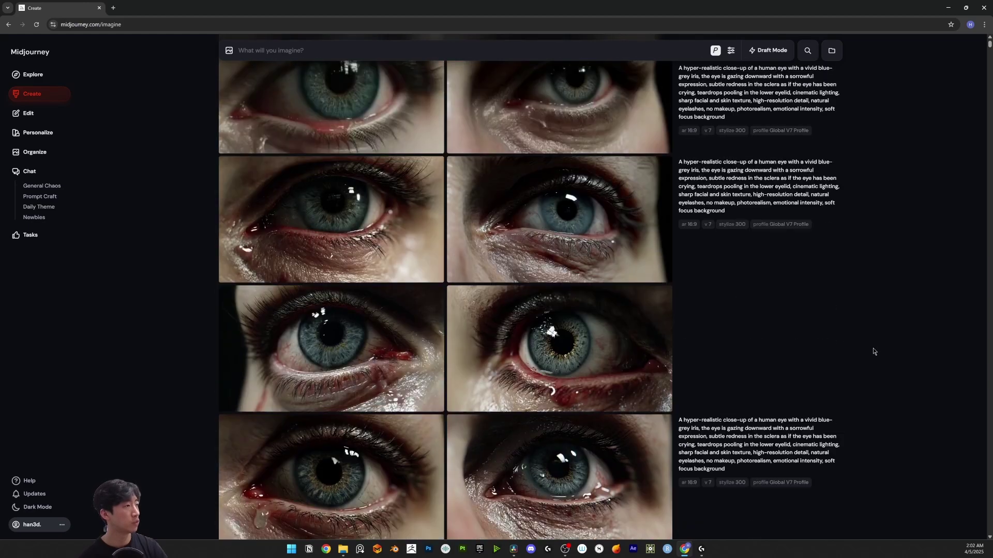
{"action": "scroll", "coordinate": [872, 349], "scroll_direction": "up", "scroll_amount": 3}
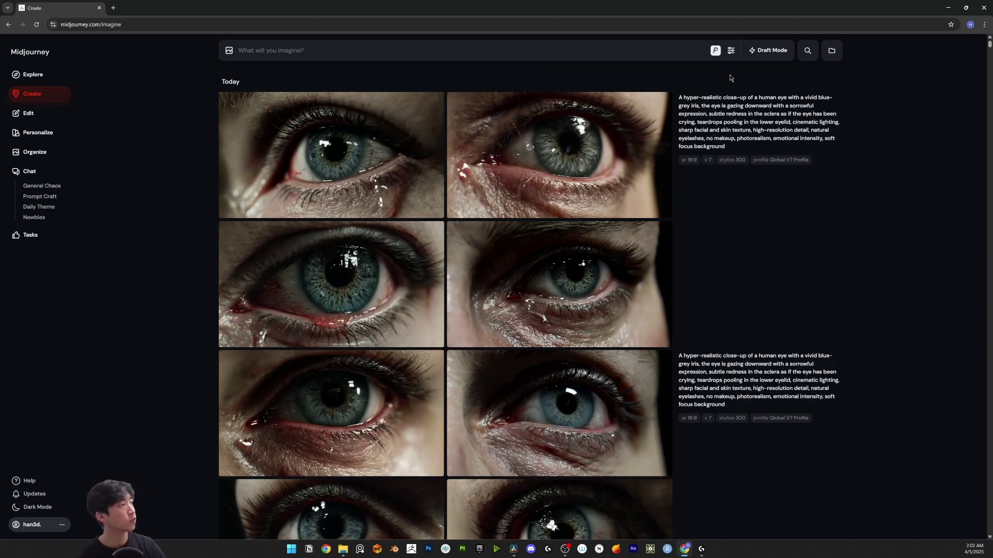
Turn personalization off and resubmit the eye close-up prompt without the profile
{"action": "left_click", "coordinate": [715, 50]}
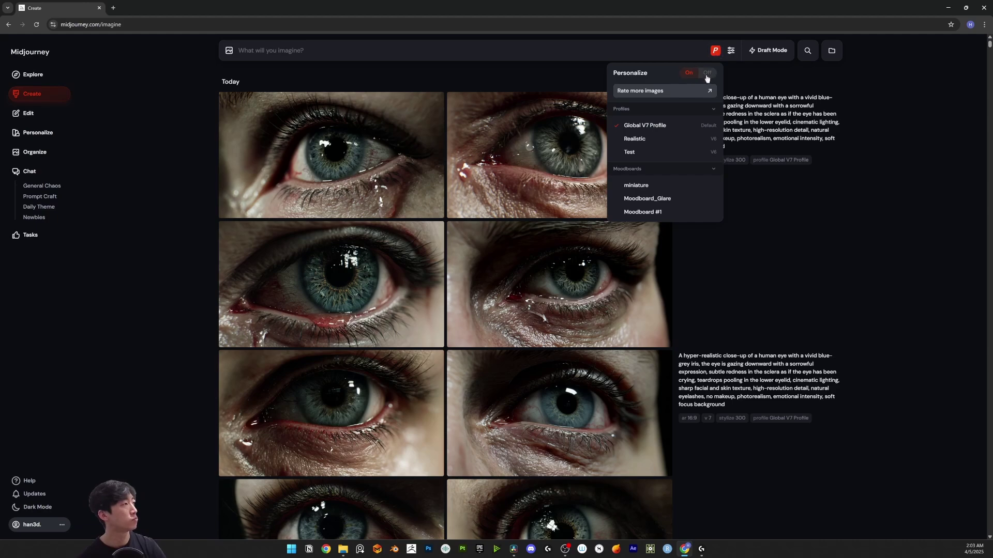
{"action": "left_click", "coordinate": [706, 72]}
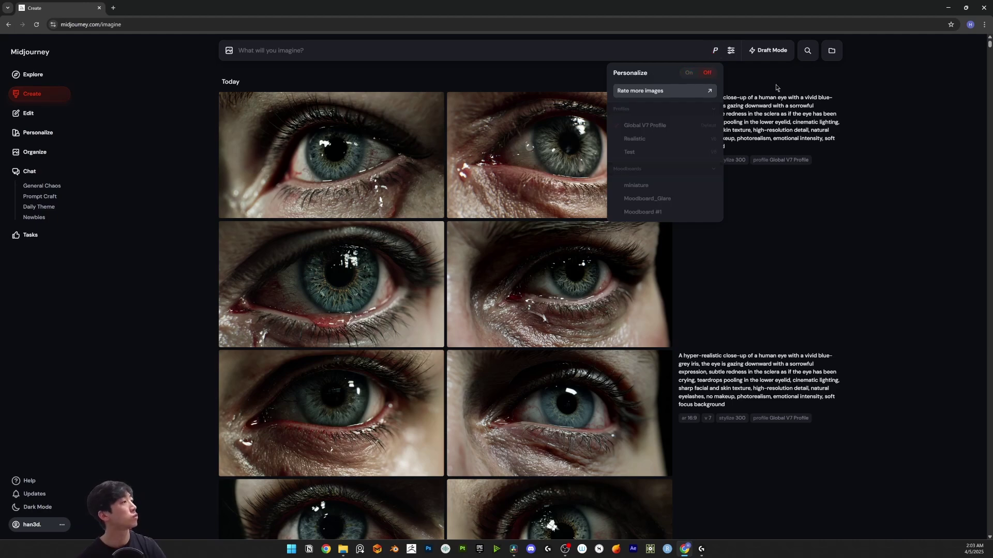
{"action": "left_click", "coordinate": [753, 117]}
Scroll the feed to compare eye close-ups generated with and without the Global V7 Profile
{"action": "scroll", "coordinate": [707, 254], "scroll_direction": "down", "scroll_amount": 2}
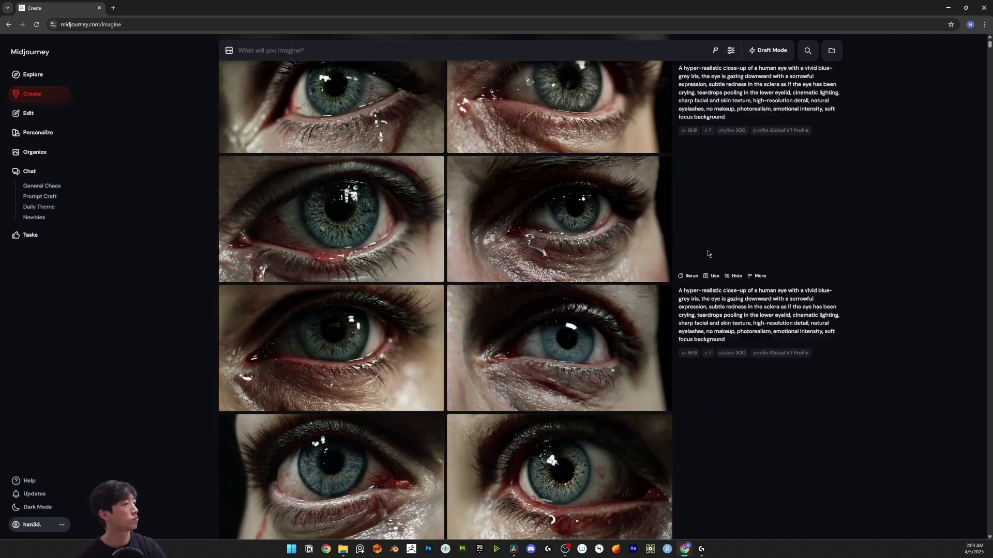
{"action": "scroll", "coordinate": [707, 250], "scroll_direction": "down", "scroll_amount": 4}
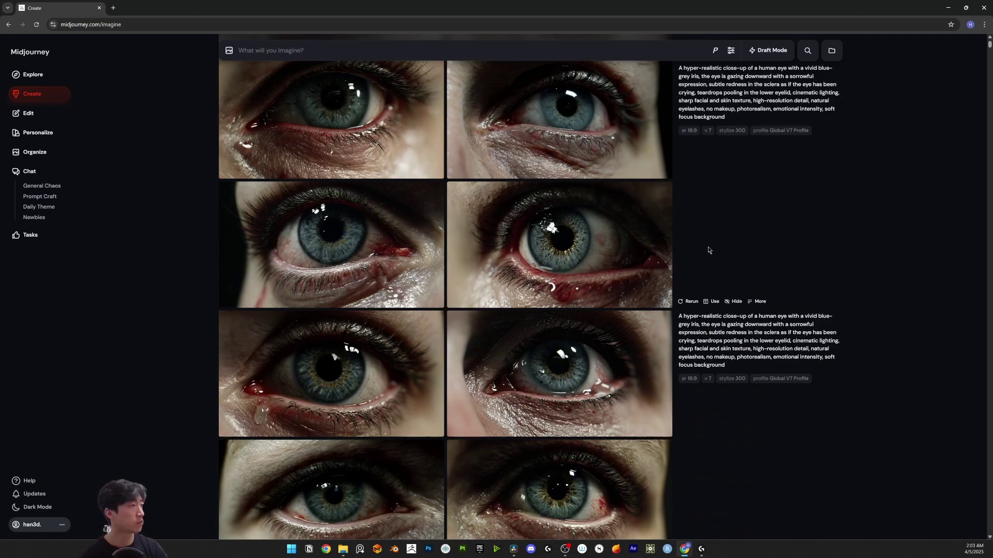
{"action": "scroll", "coordinate": [708, 239], "scroll_direction": "down", "scroll_amount": 3}
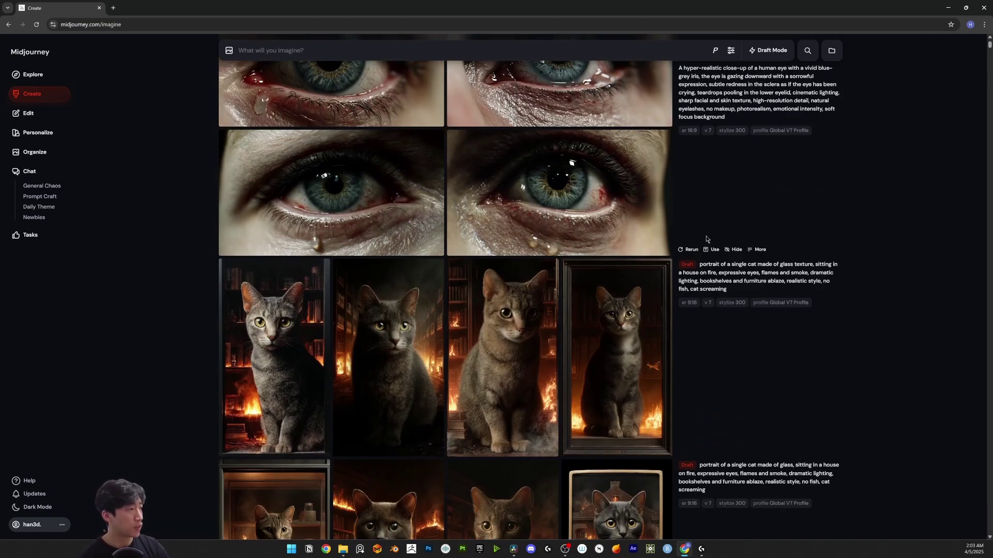
{"action": "scroll", "coordinate": [707, 239], "scroll_direction": "up", "scroll_amount": 5}
{"action": "scroll", "coordinate": [706, 235], "scroll_direction": "up", "scroll_amount": 5}
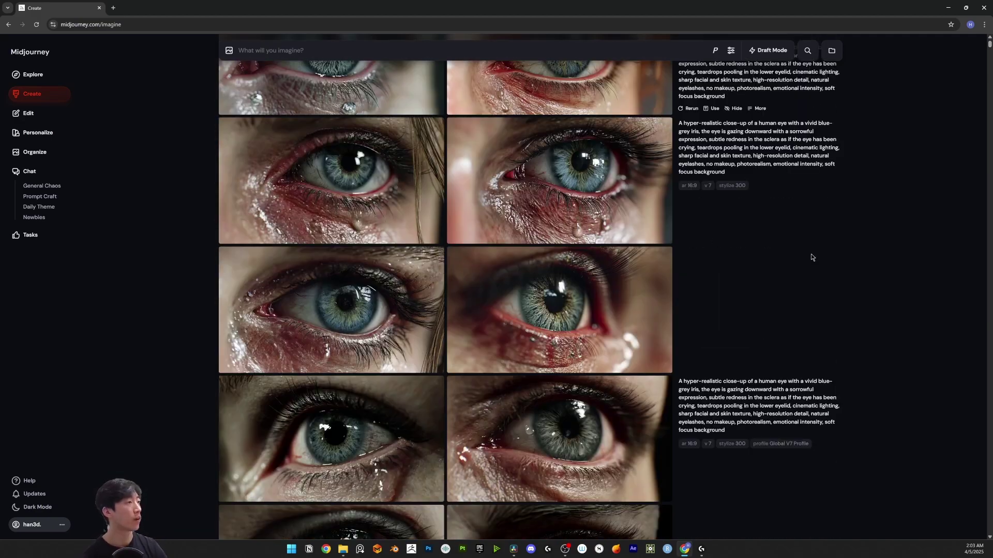
{"action": "scroll", "coordinate": [810, 257], "scroll_direction": "up", "scroll_amount": 4}
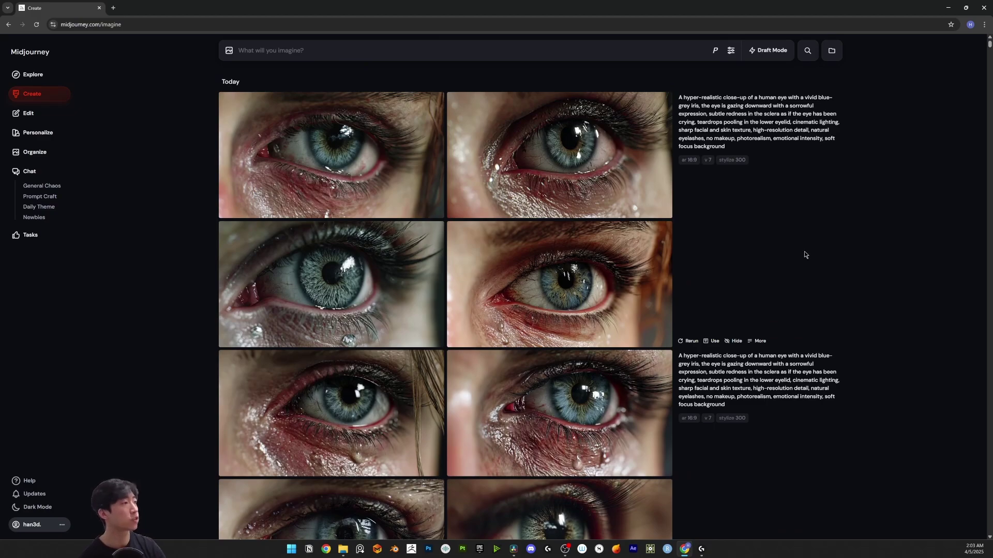
{"action": "scroll", "coordinate": [804, 253], "scroll_direction": "down", "scroll_amount": 10}
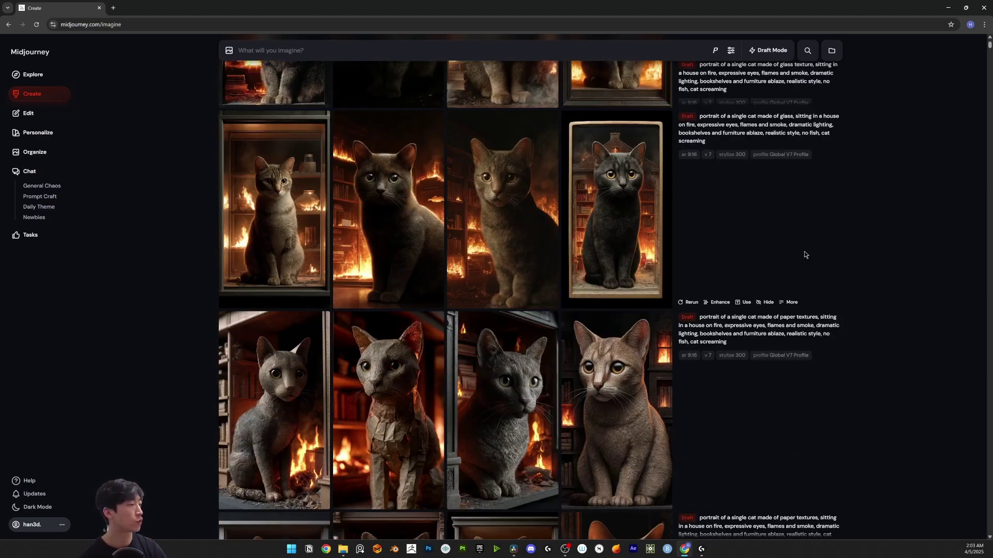
{"action": "scroll", "coordinate": [807, 232], "scroll_direction": "up", "scroll_amount": 10}
{"action": "scroll", "coordinate": [804, 208], "scroll_direction": "down", "scroll_amount": 3}
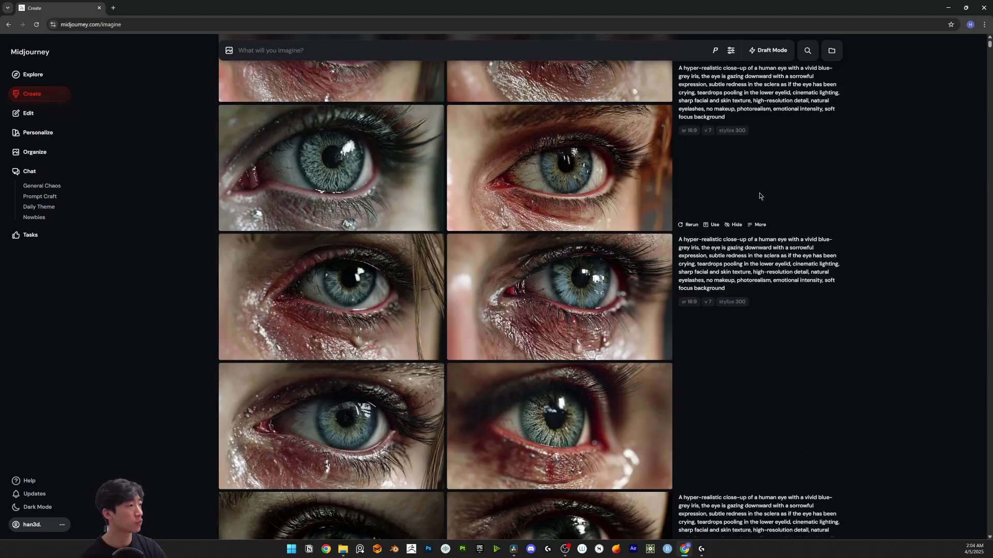
{"action": "scroll", "coordinate": [874, 204], "scroll_direction": "up", "scroll_amount": 2}
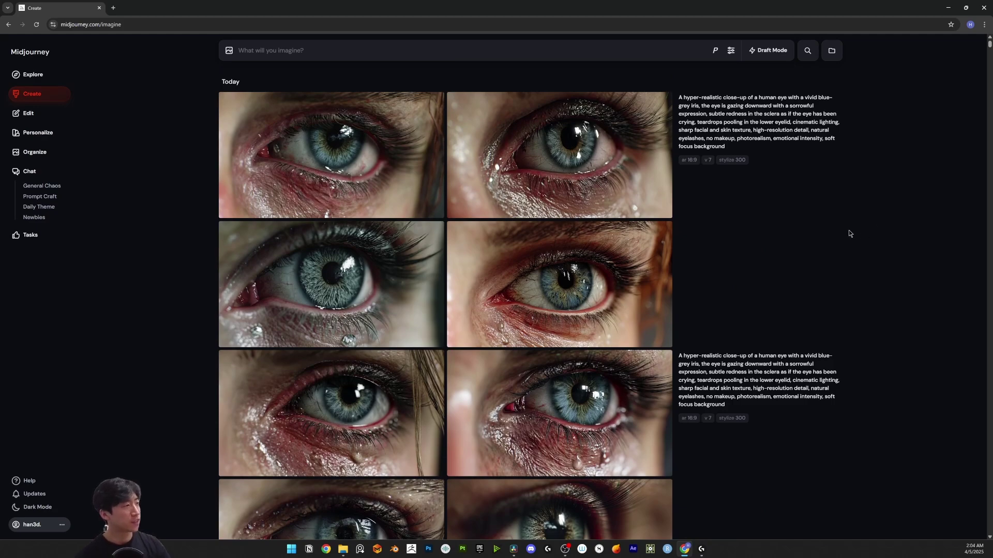
{"action": "scroll", "coordinate": [807, 229], "scroll_direction": "down", "scroll_amount": 1}
{"action": "scroll", "coordinate": [771, 271], "scroll_direction": "up", "scroll_amount": 1}
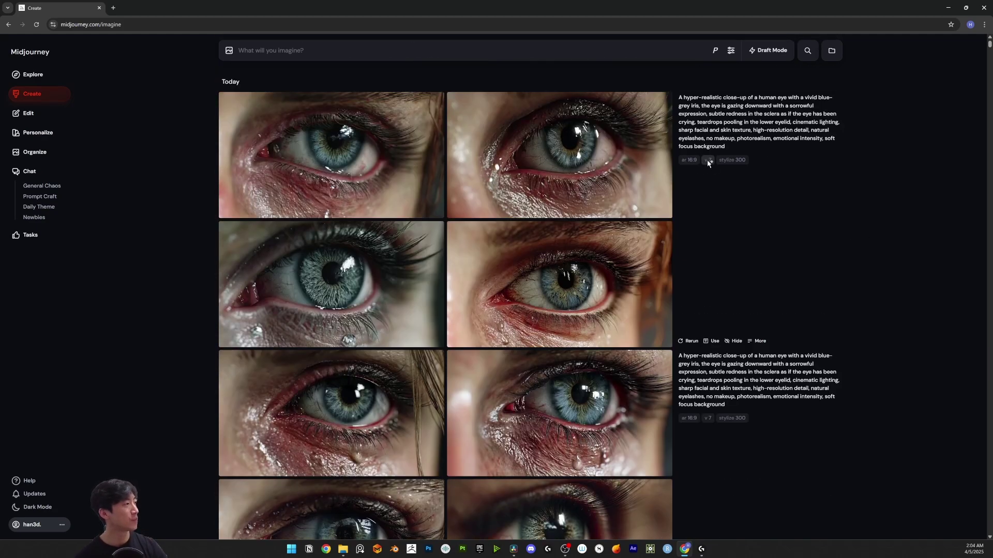